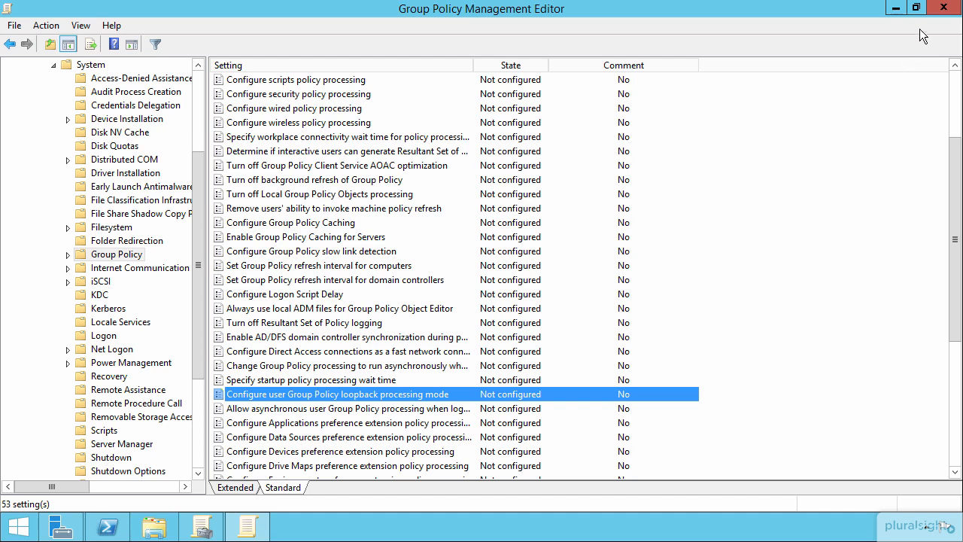
# - Close the policy editor and create an organizational unit named Company RDS Servers under Company Computers
pyautogui.click(943, 7)
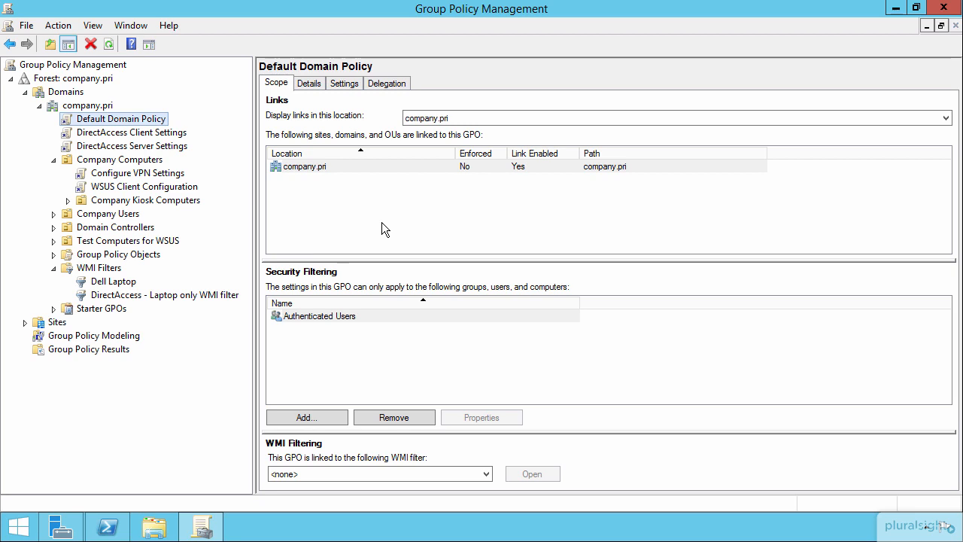
pyautogui.click(116, 161)
pyautogui.rightClick(116, 160)
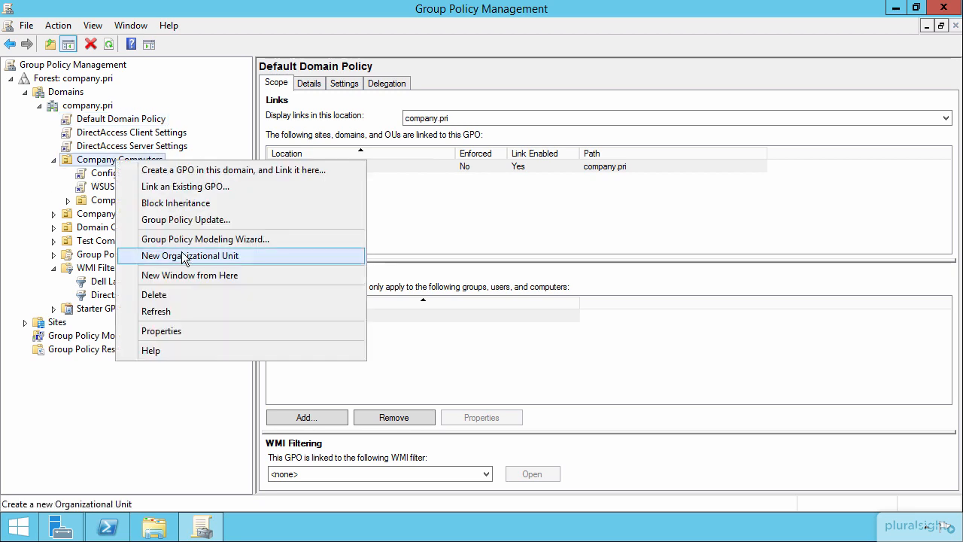
pyautogui.click(182, 252)
pyautogui.write('Compan')
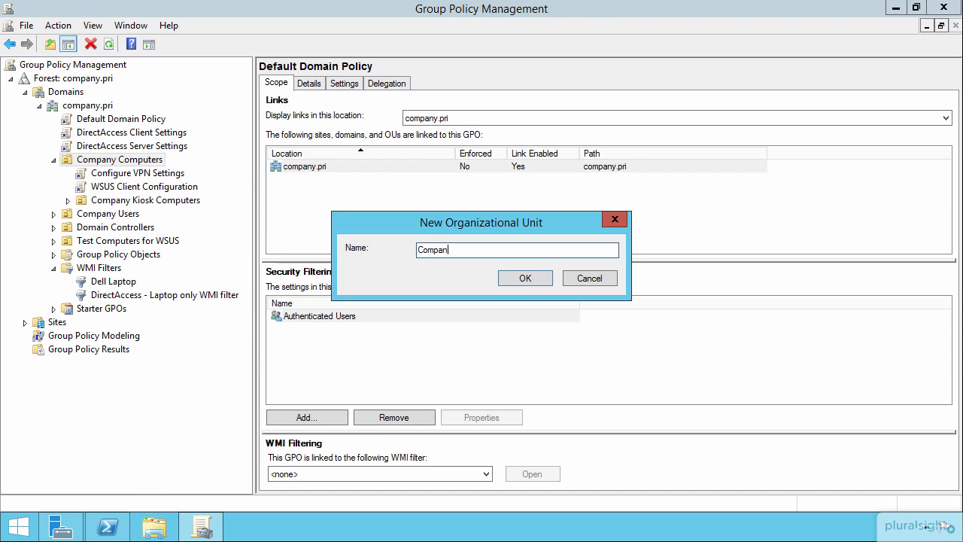
pyautogui.write('y RDS Servers')
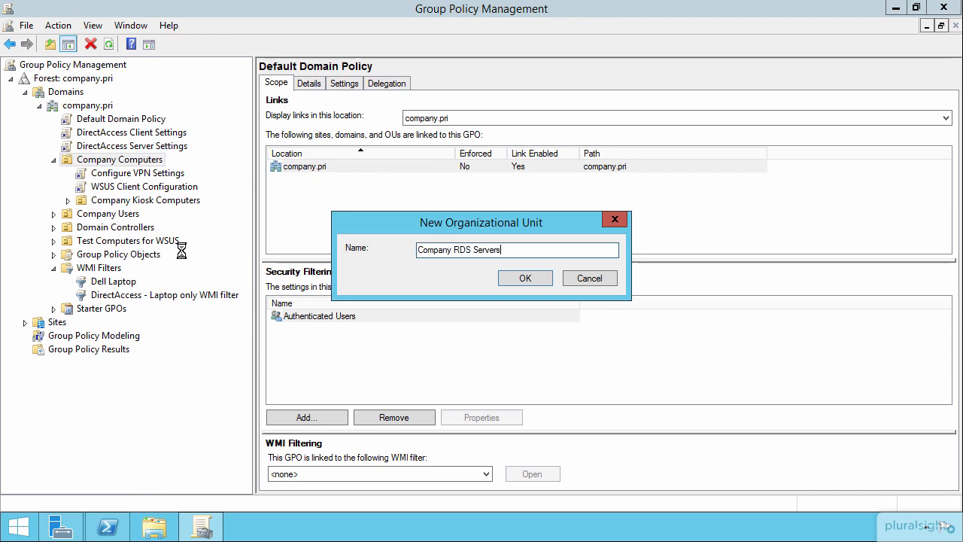
pyautogui.press('Return')
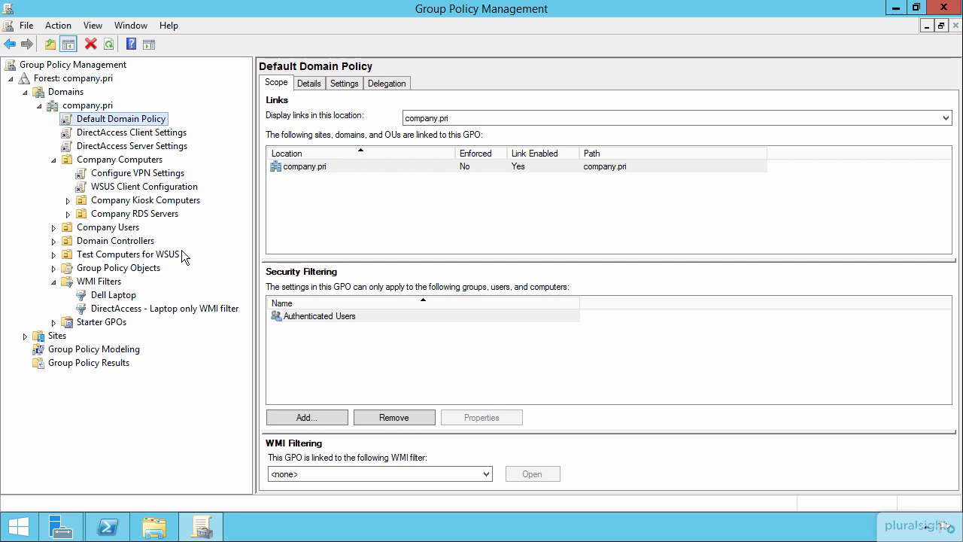
# - Create a GPO named "Conifgure RDS Servers" and link it to the Company RDS Servers organizational unit
pyautogui.rightClick(163, 214)
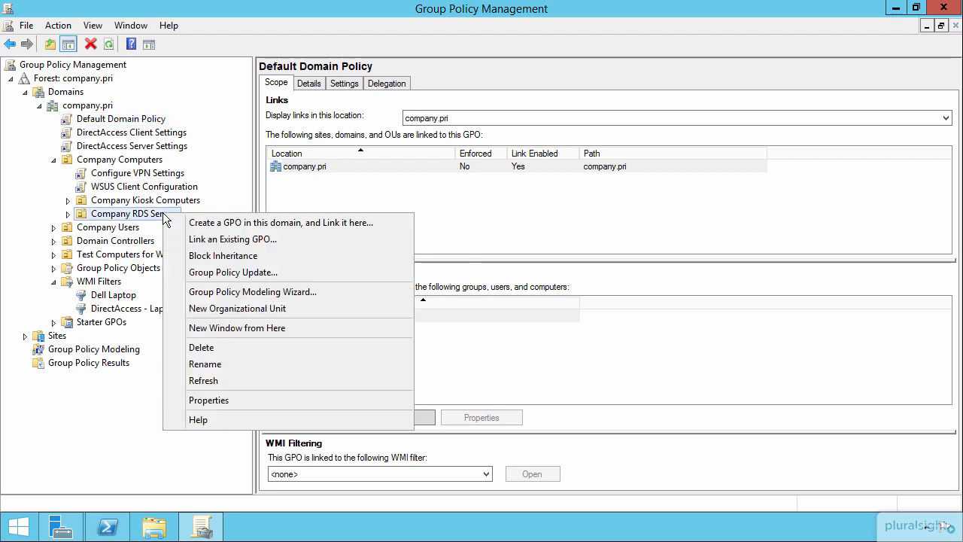
pyautogui.click(233, 222)
pyautogui.write('RDS Servers')
pyautogui.press('Home')
pyautogui.write('Conifgure')
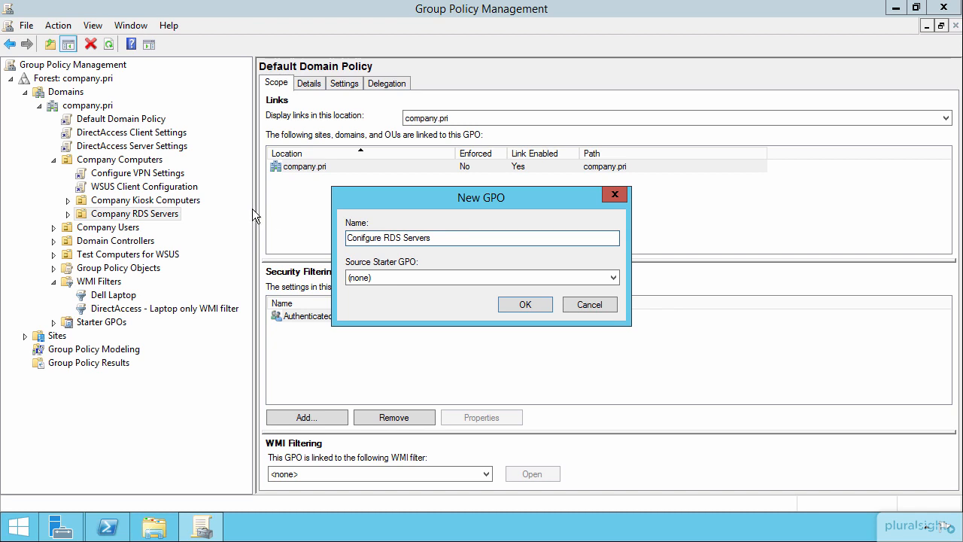
pyautogui.click(517, 303)
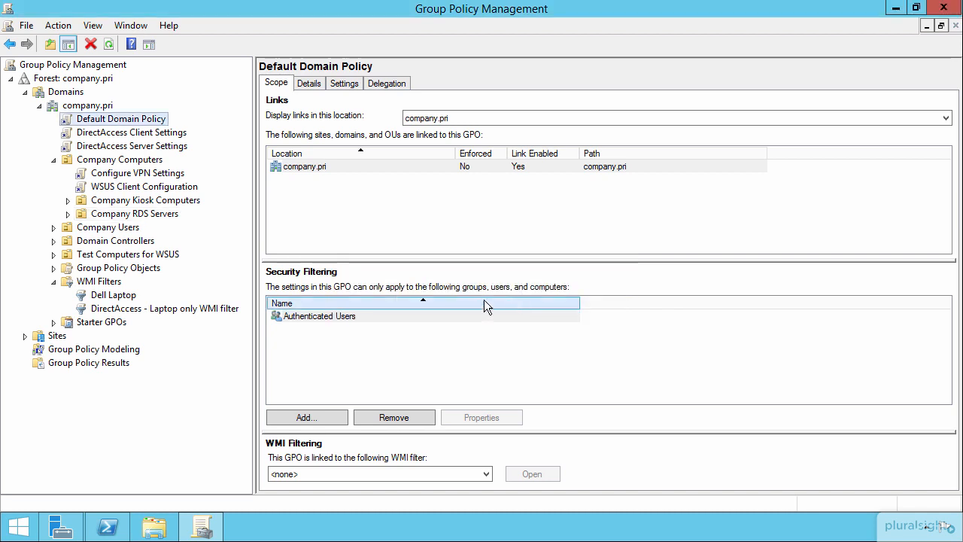
# - Open the GPO linked to Company RDS Servers for editing, maximizing the editor and widening its policy tree
pyautogui.click(91, 213)
pyautogui.click(67, 213)
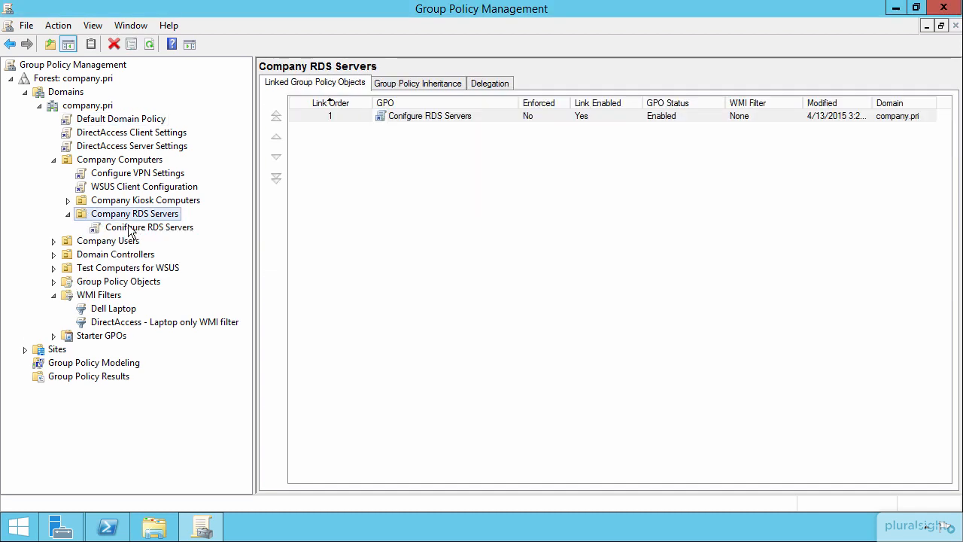
pyautogui.click(137, 228)
pyautogui.rightClick(137, 233)
pyautogui.click(160, 236)
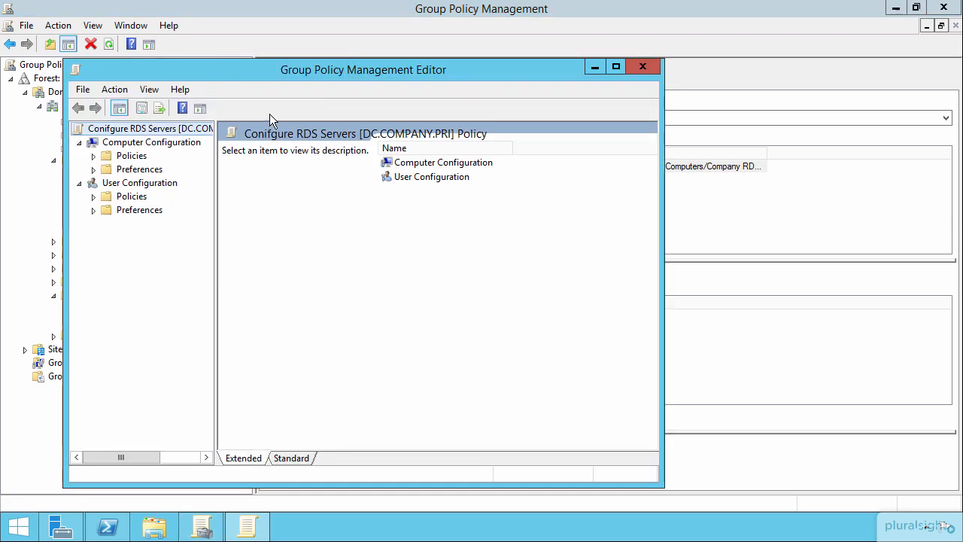
pyautogui.doubleClick(366, 73)
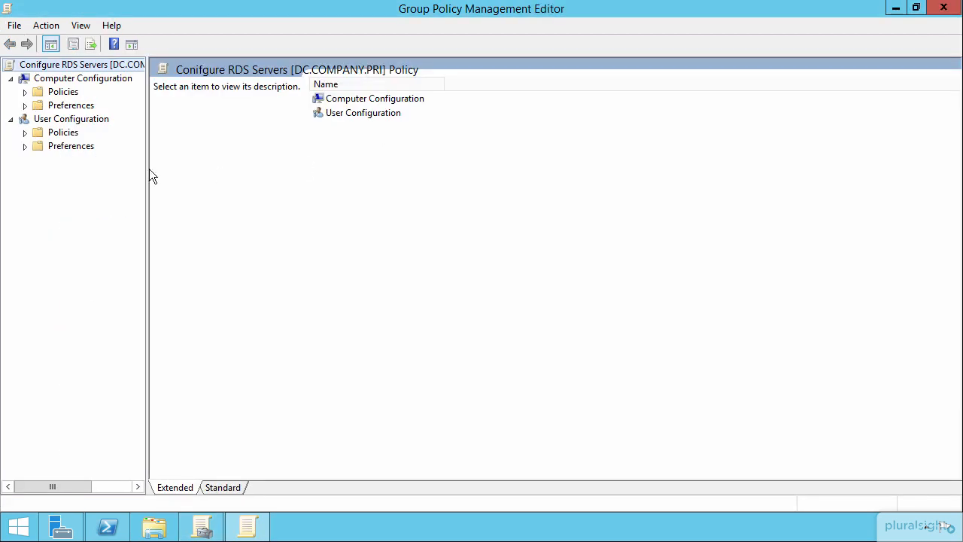
pyautogui.moveTo(148, 168); pyautogui.dragTo(254, 176)
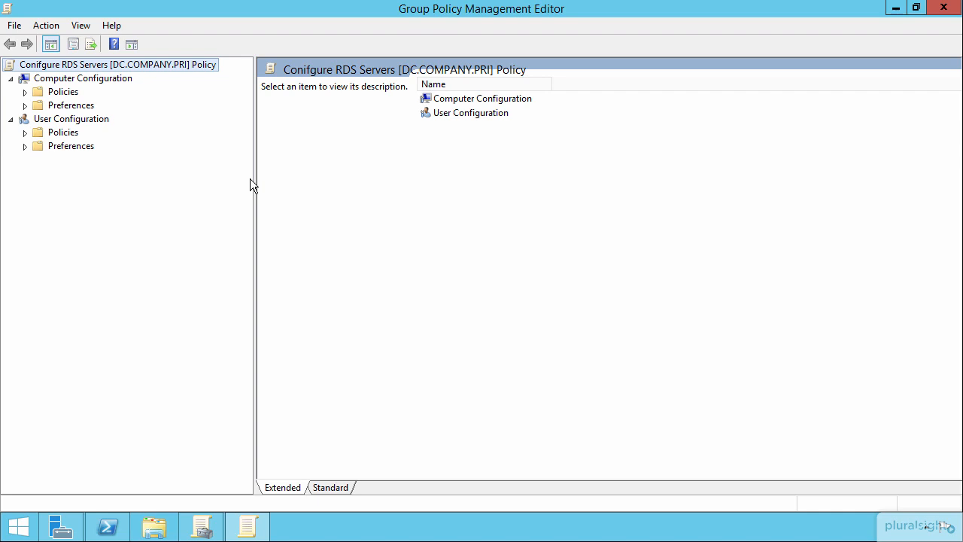
# - Examine the Display and Desktop settings in the User Configuration administrative templates
pyautogui.click(24, 92)
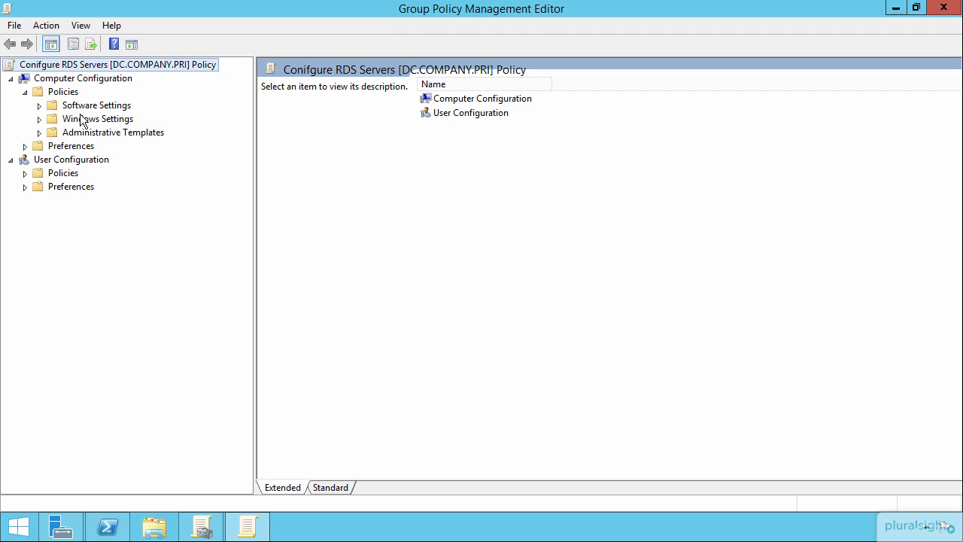
pyautogui.click(25, 173)
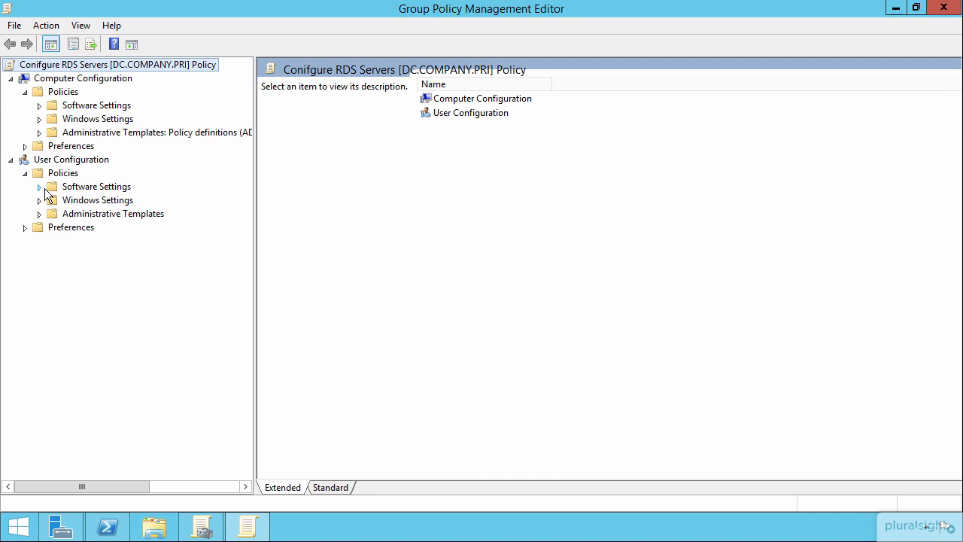
pyautogui.click(39, 187)
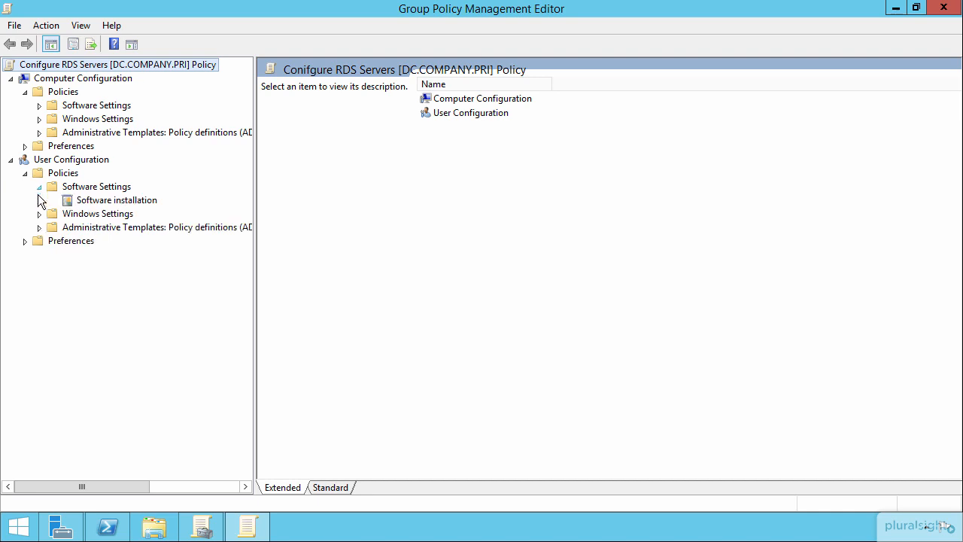
pyautogui.click(39, 227)
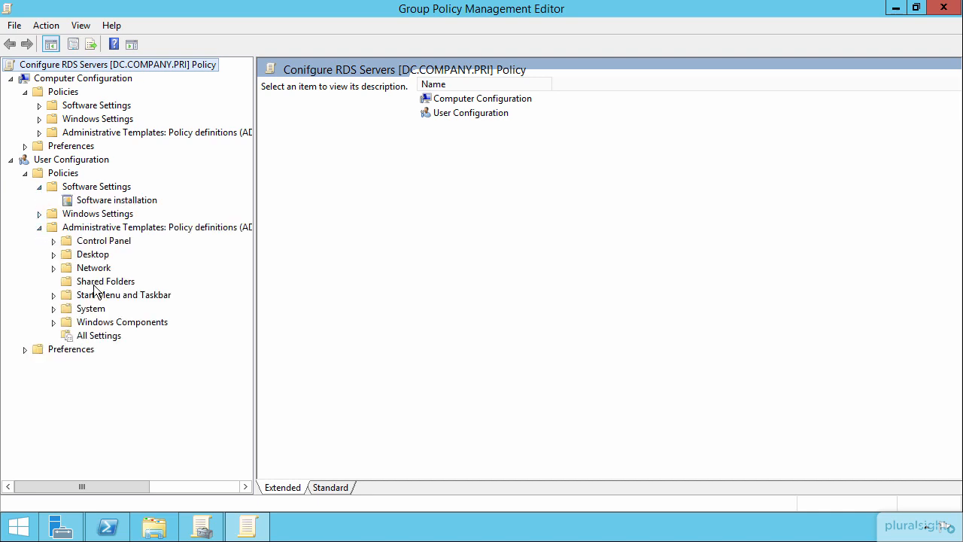
pyautogui.click(54, 241)
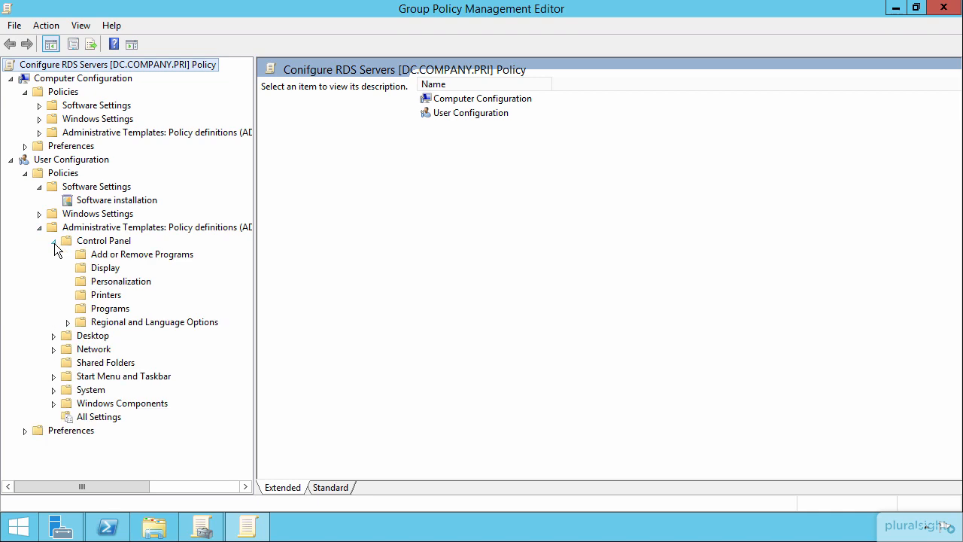
pyautogui.click(106, 270)
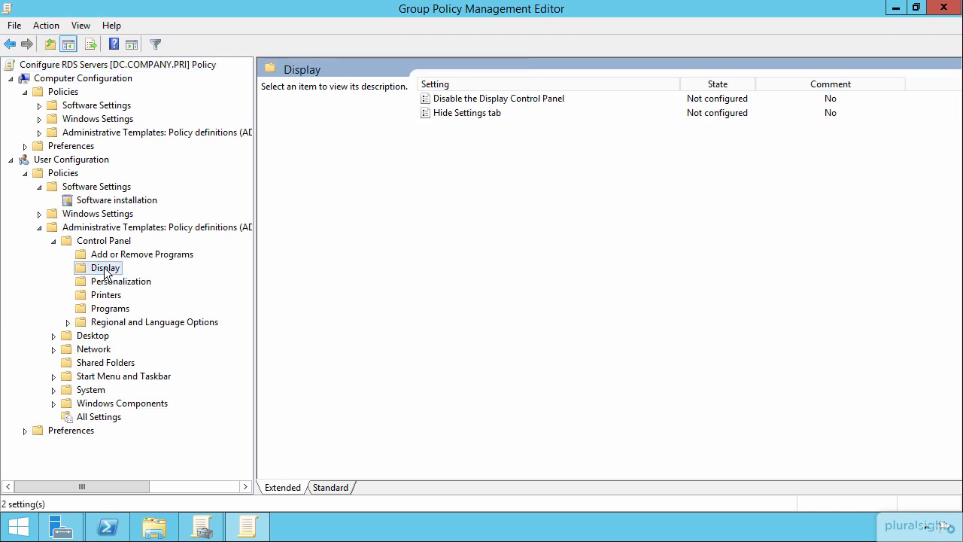
pyautogui.click(91, 338)
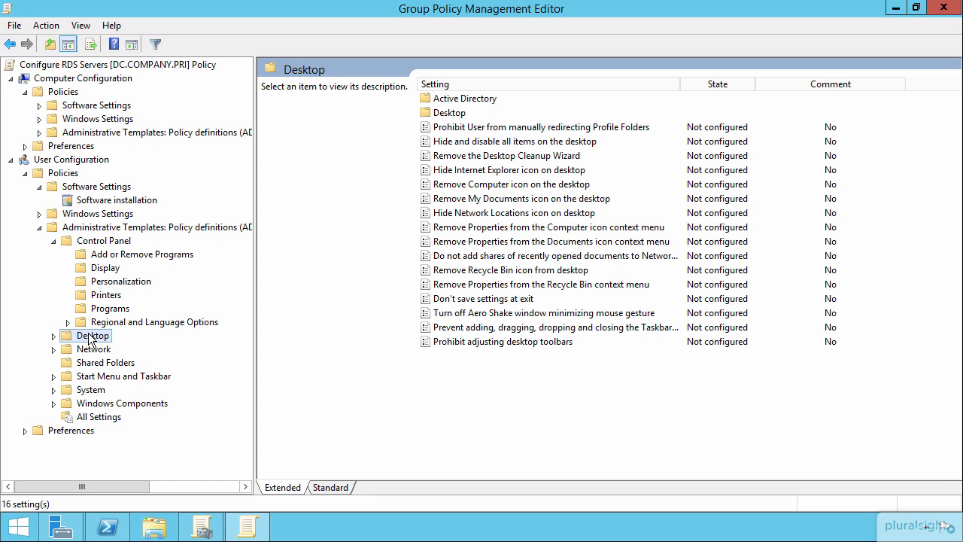
# - Show the Group Policy settings under System in the Computer Configuration administrative templates
pyautogui.click(39, 132)
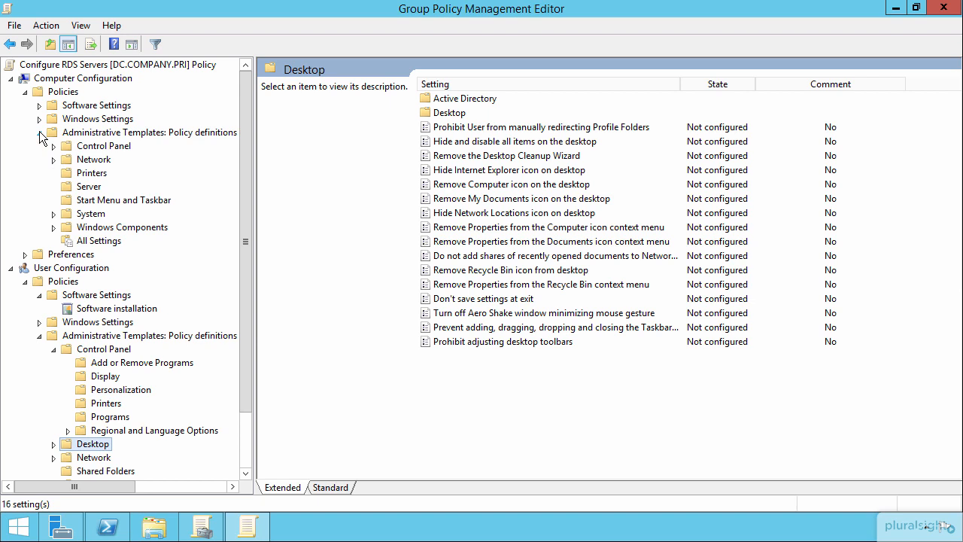
pyautogui.click(52, 214)
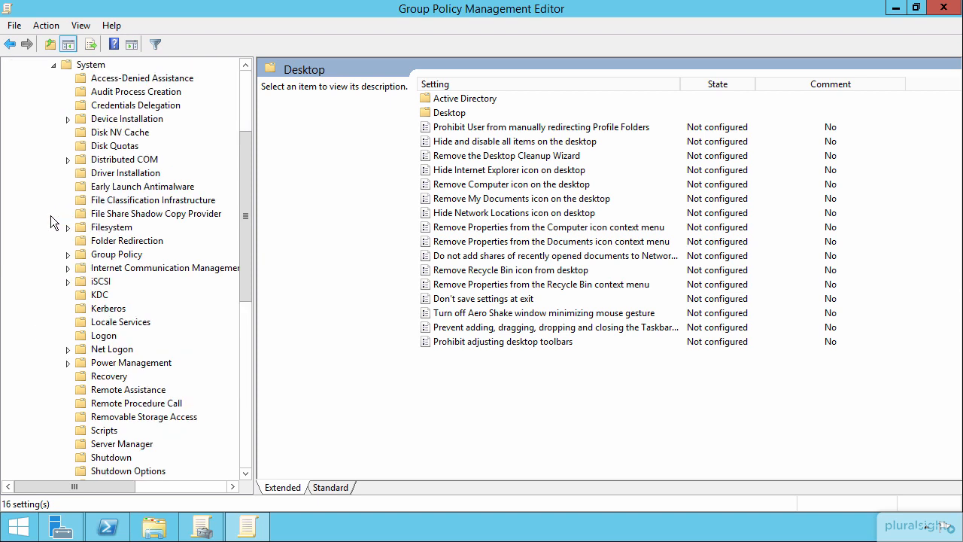
pyautogui.click(67, 256)
pyautogui.click(103, 257)
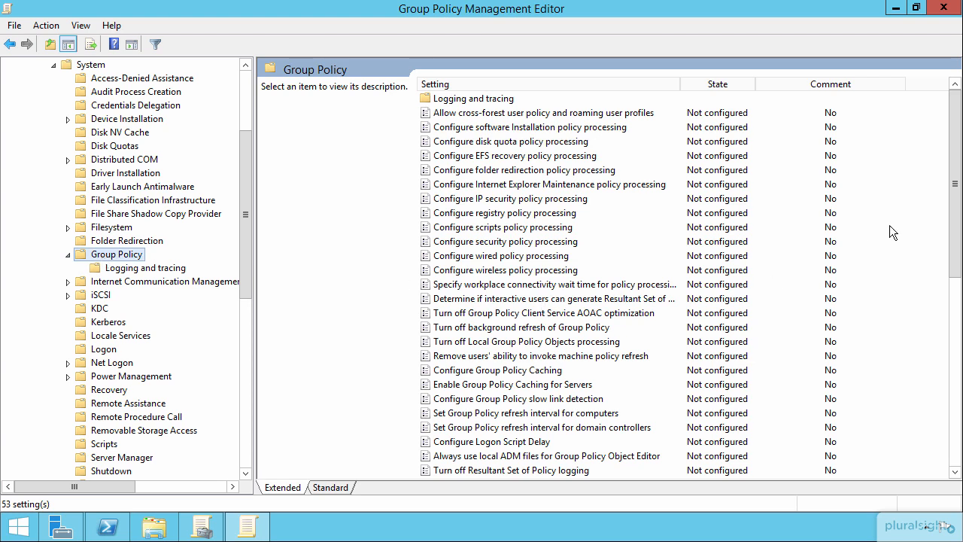
pyautogui.moveTo(958, 138); pyautogui.dragTo(959, 207)
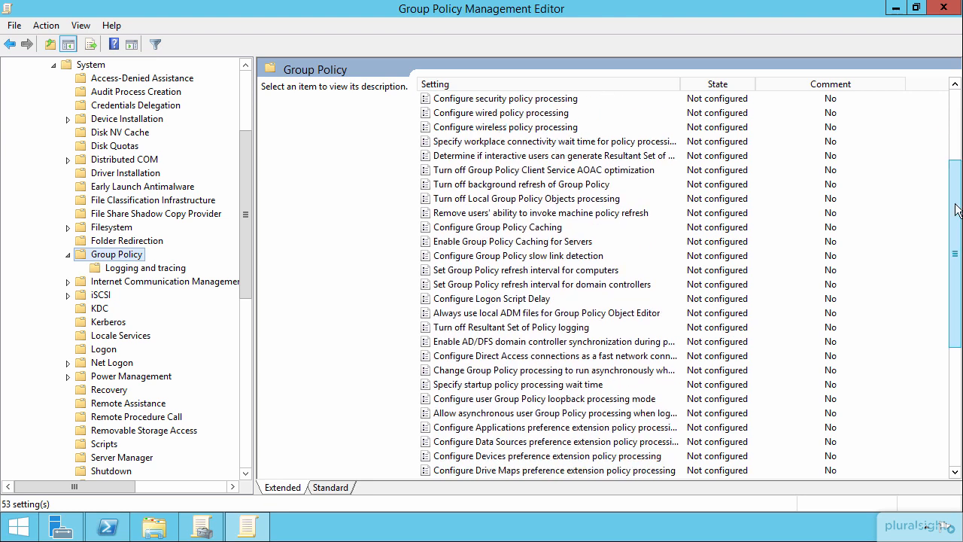
# - Enable the Configure user Group Policy loopback processing mode setting and open its mode choices
pyautogui.click(549, 400)
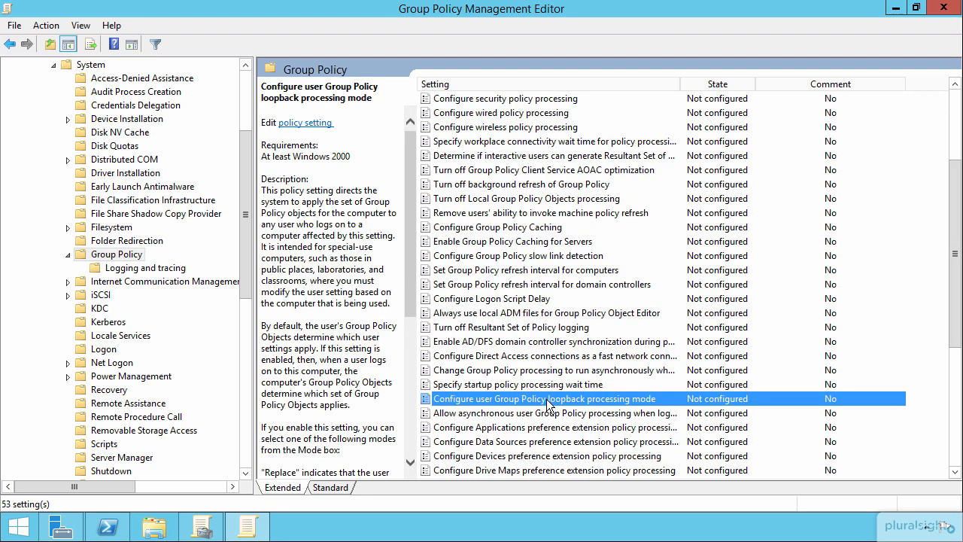
pyautogui.doubleClick(569, 400)
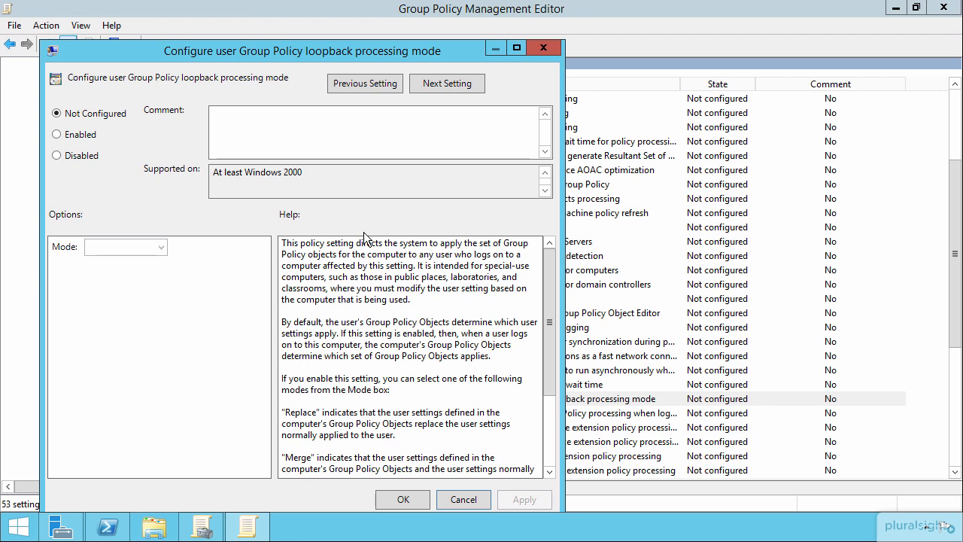
pyautogui.click(78, 134)
pyautogui.click(116, 248)
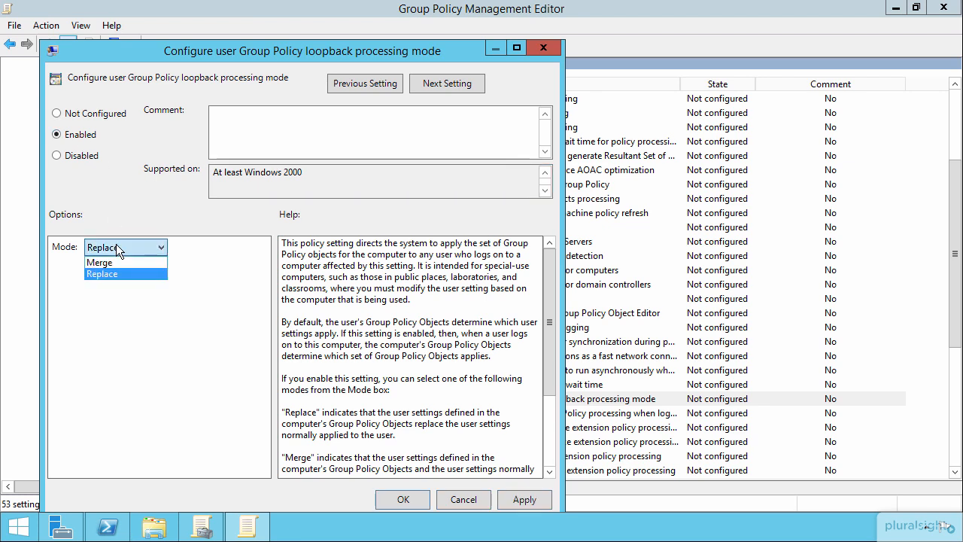